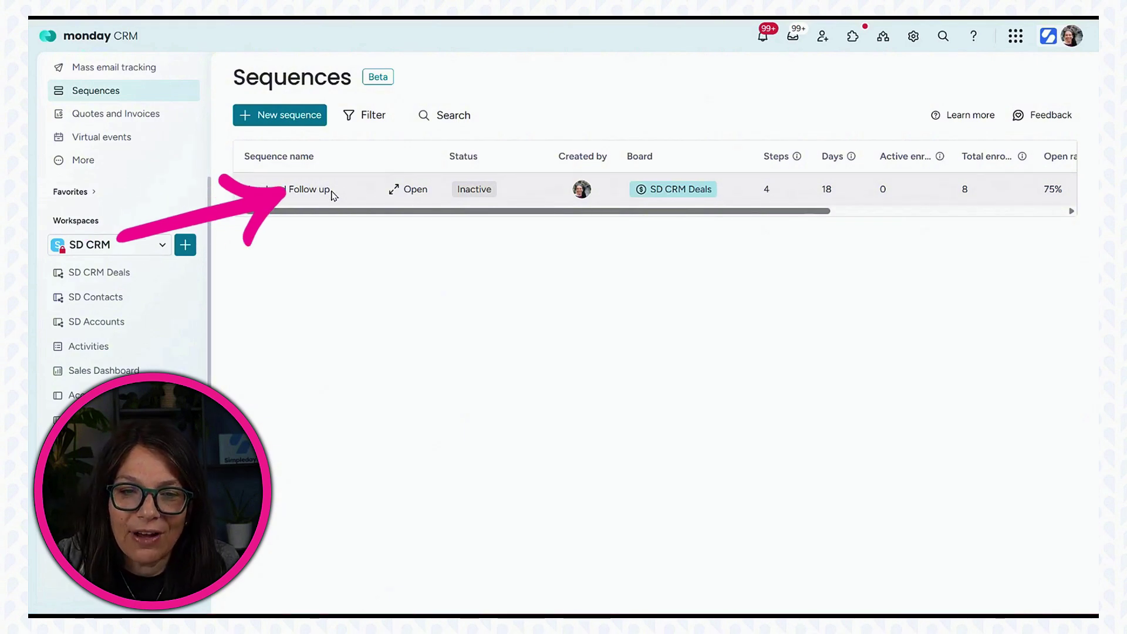
Open the New Lead Follow up sequence and put its steps into edit mode
click(414, 193)
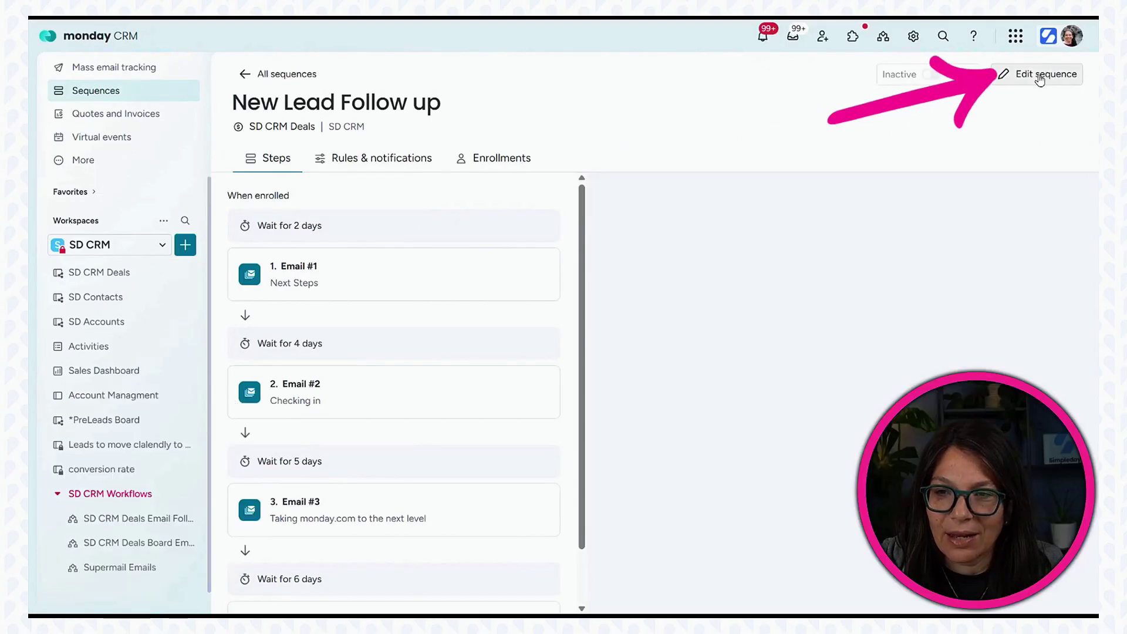
click(1037, 75)
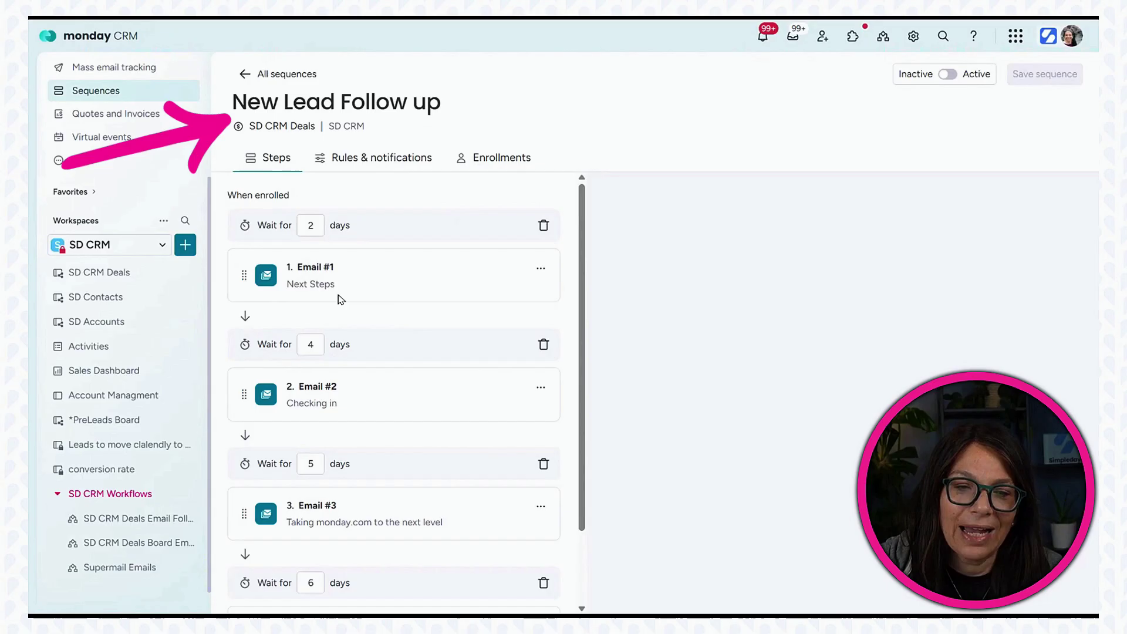
scroll(378, 348, down, 3)
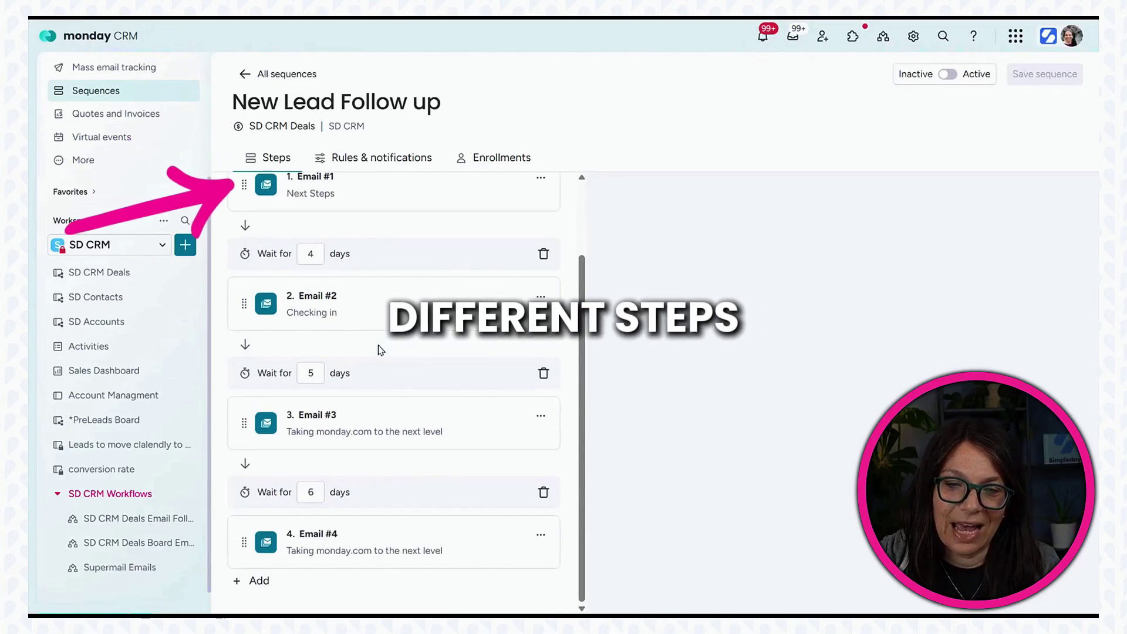
scroll(379, 348, up, 3)
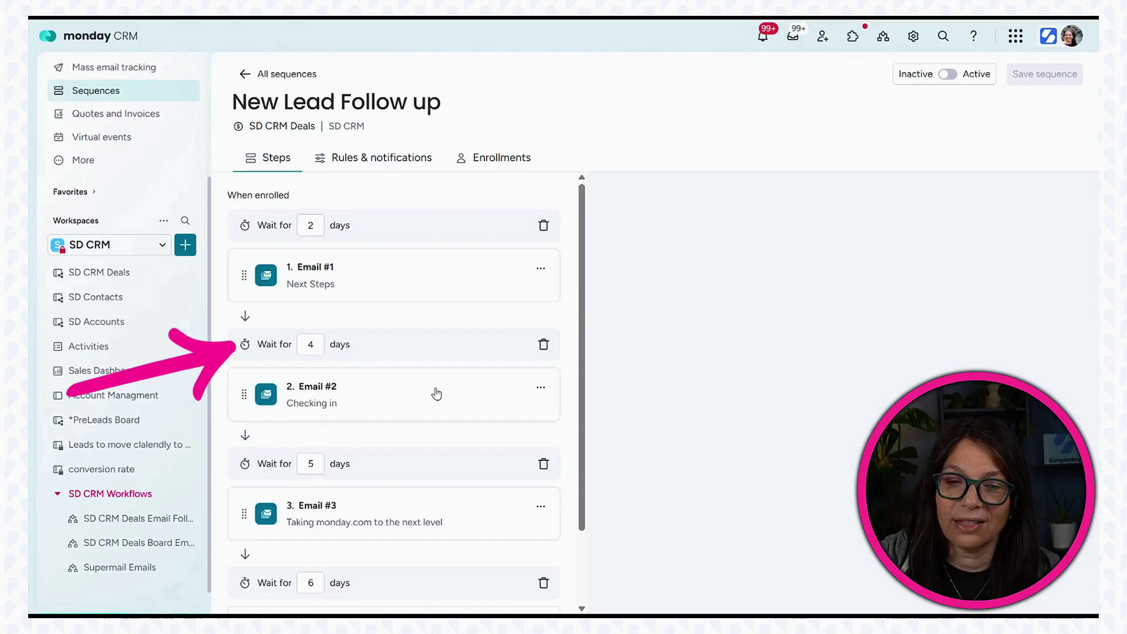
Select the 2-day wait before Email #1 and show Email #1's step actions
scroll(435, 392, down, 2)
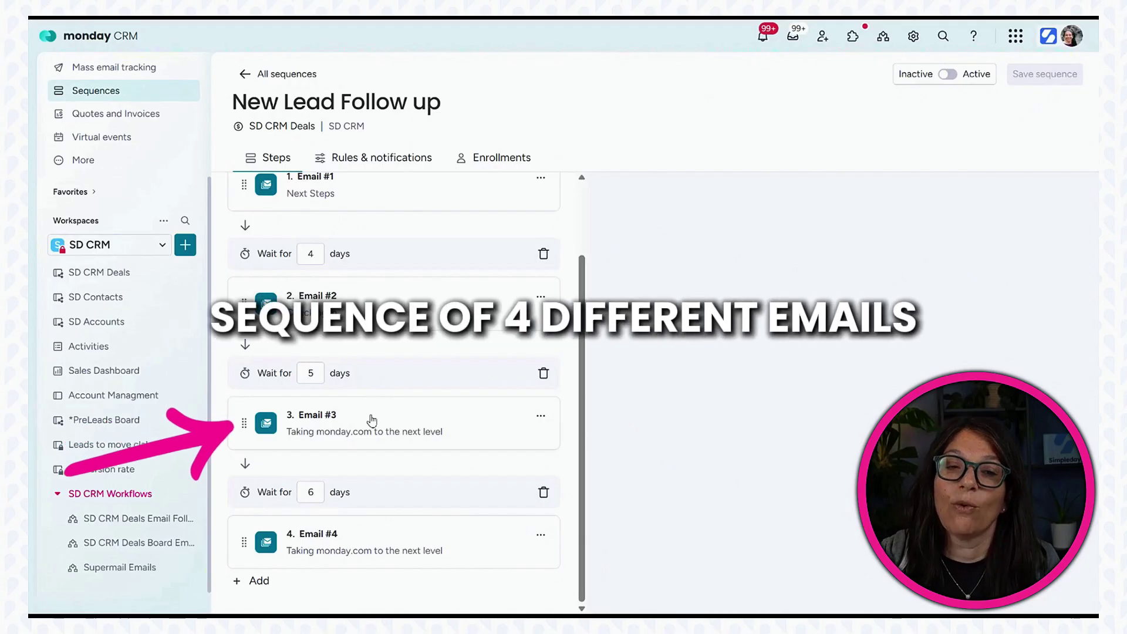
scroll(371, 421, up, 2)
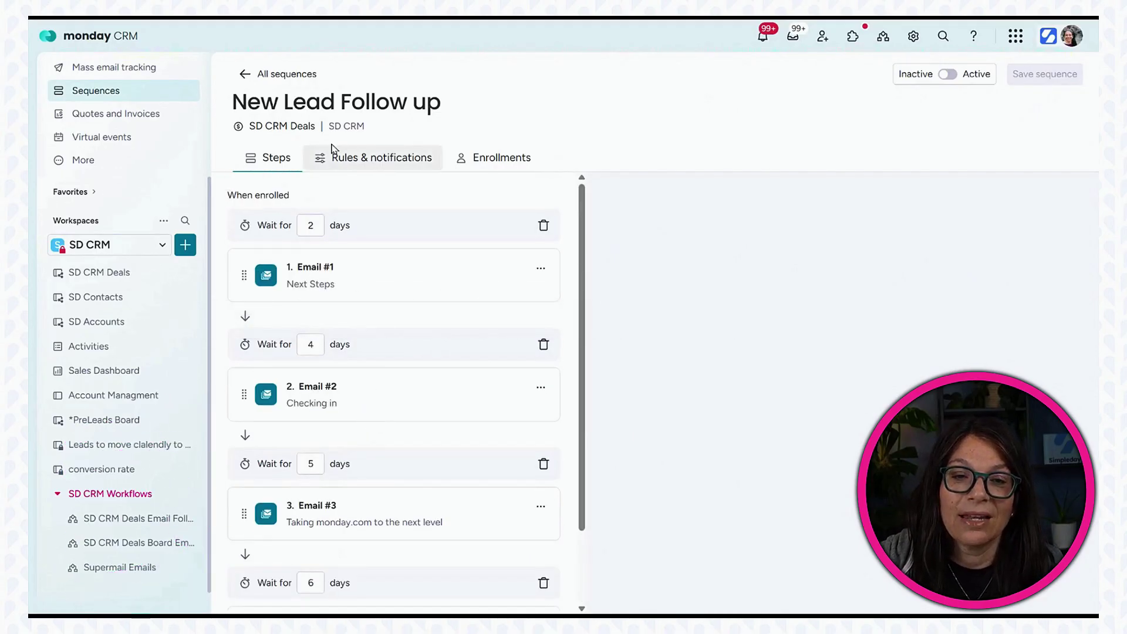
click(310, 225)
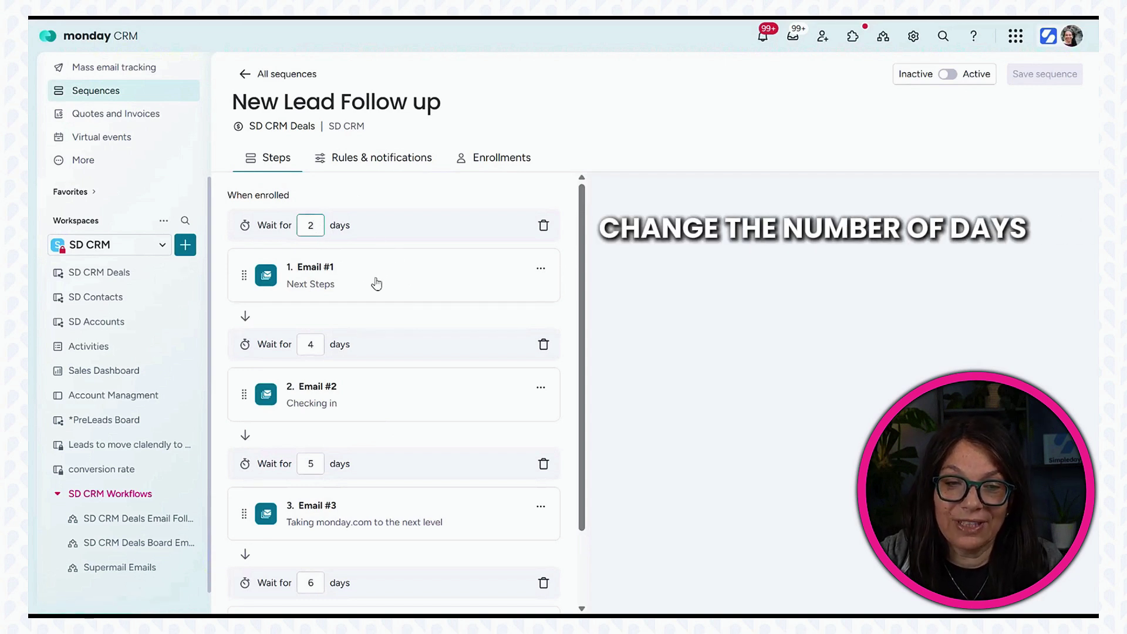
click(541, 270)
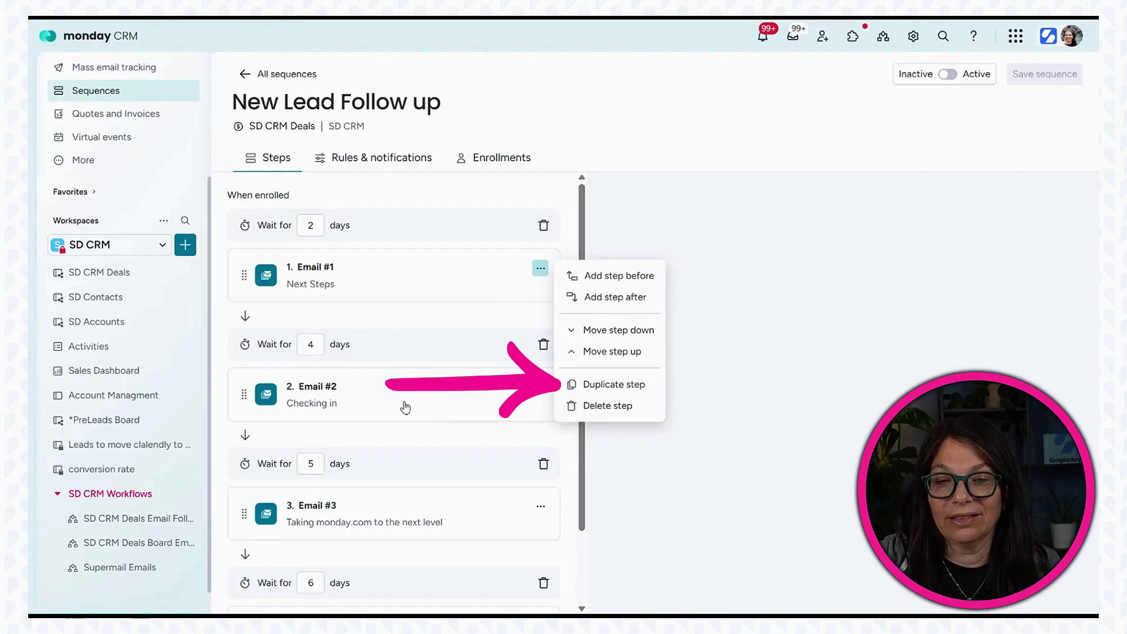
Open Email #2 'Checking in', select its subject, and list the board columns for autopopulating
click(376, 406)
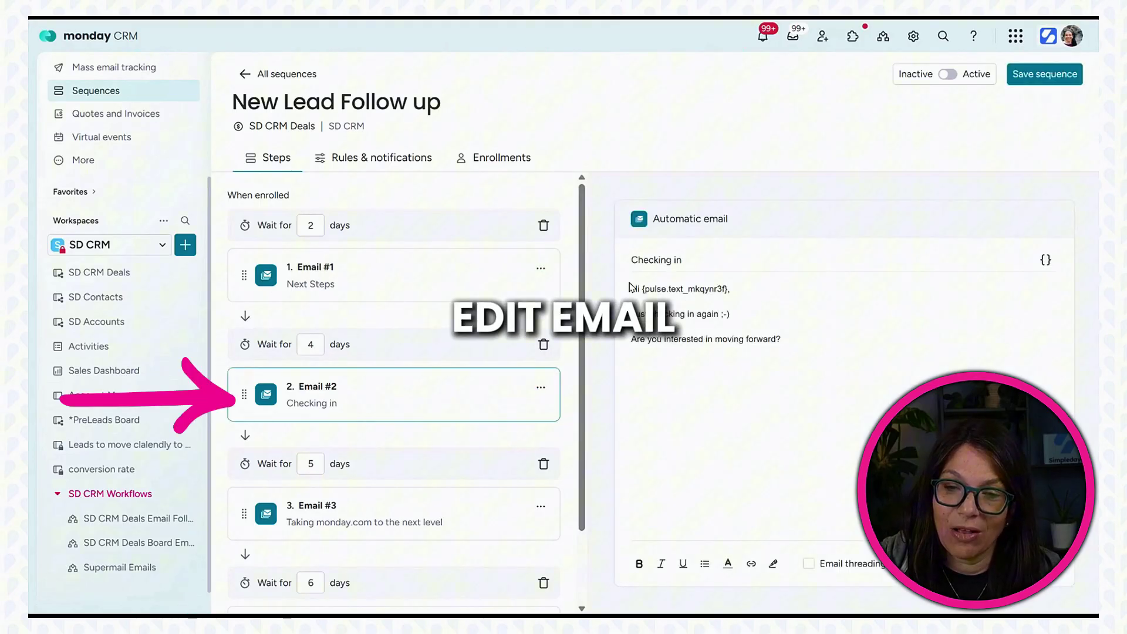
click(715, 261)
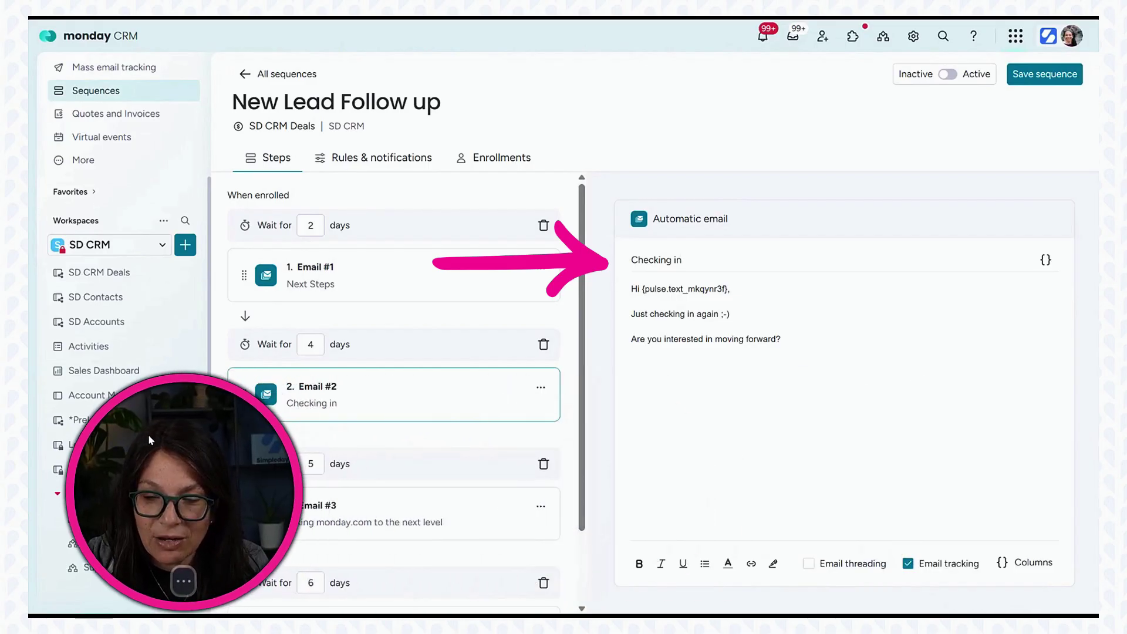
click(1024, 565)
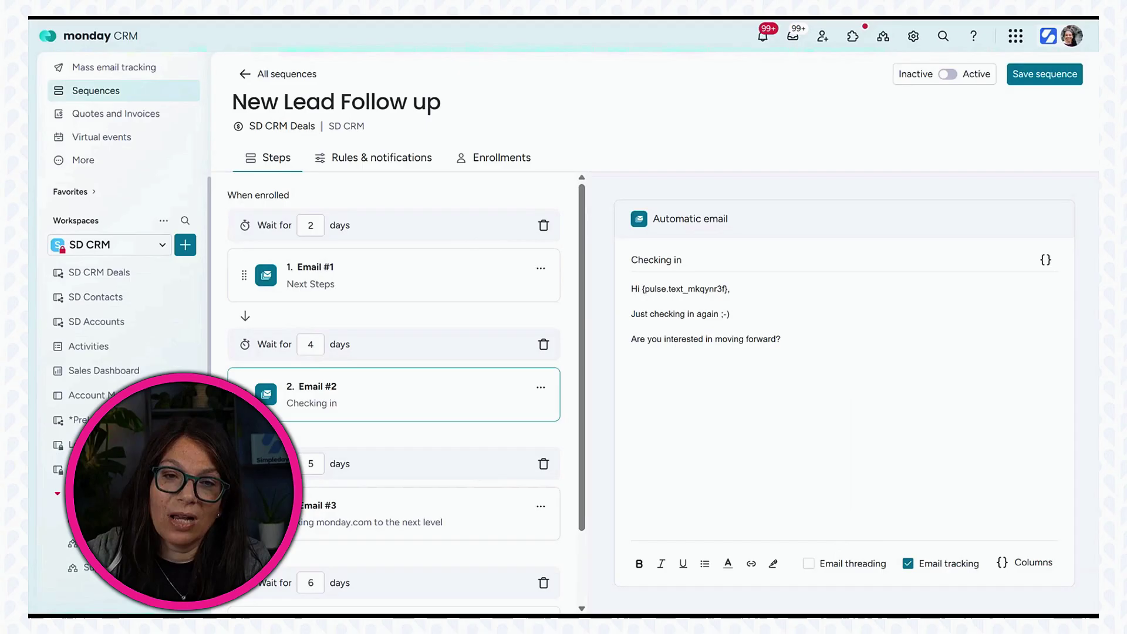
Review the Rules & notifications tab, including the Mon–Fri 8:00–11:00 AM New York send window
click(360, 157)
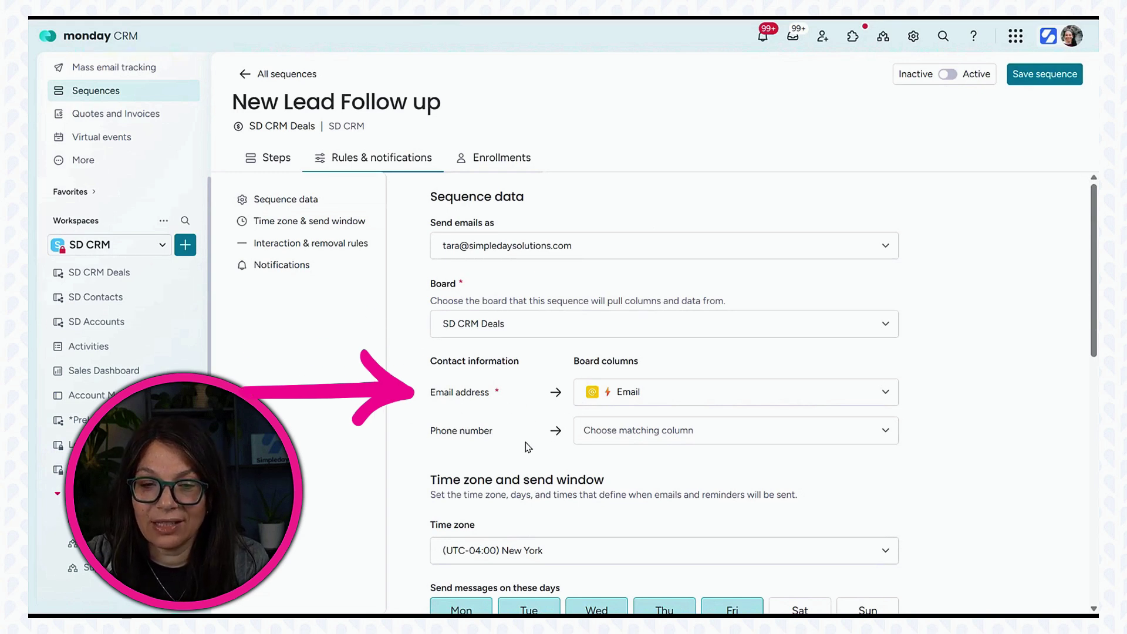
scroll(1082, 245, down, 4)
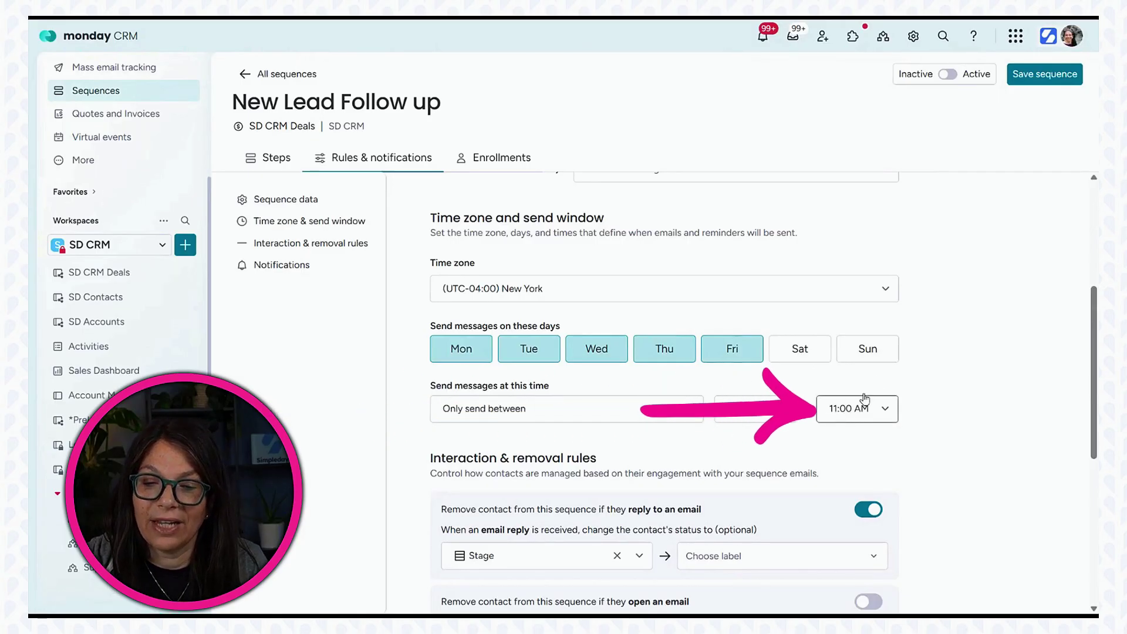
drag(1093, 319, 1092, 397)
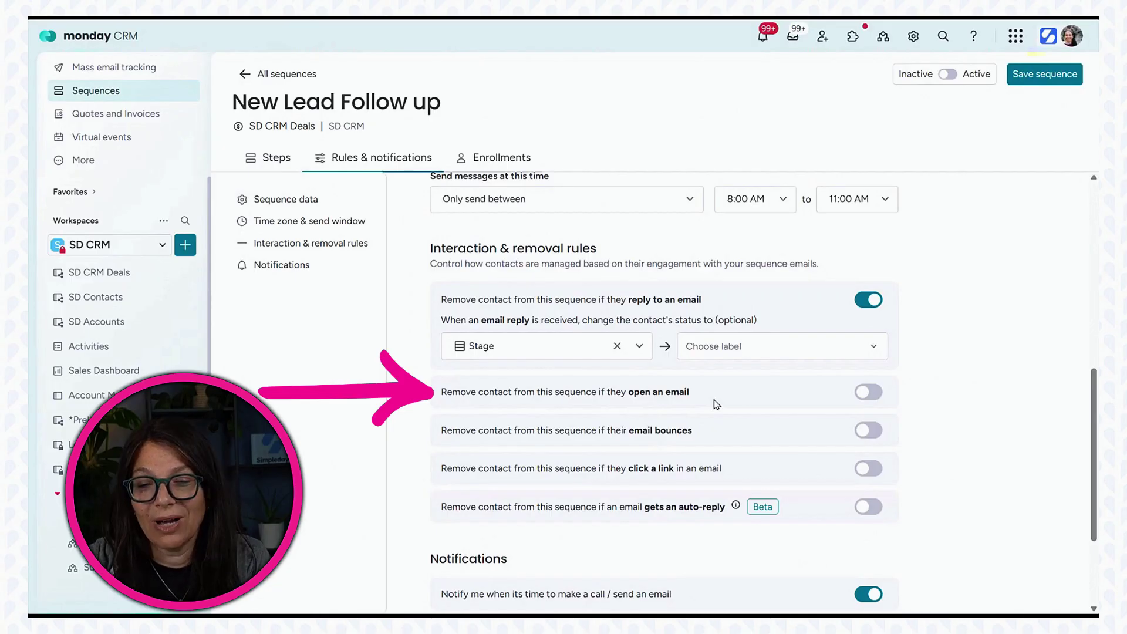
Turn on removal of contacts who open an email, leaving the status column unchosen
click(865, 392)
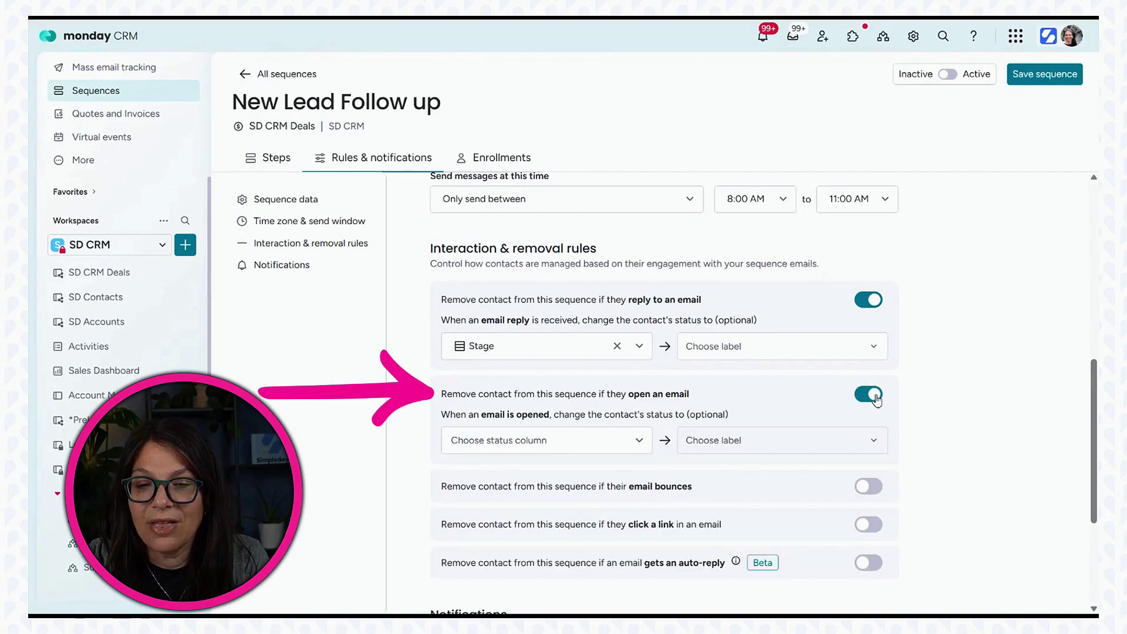
click(592, 442)
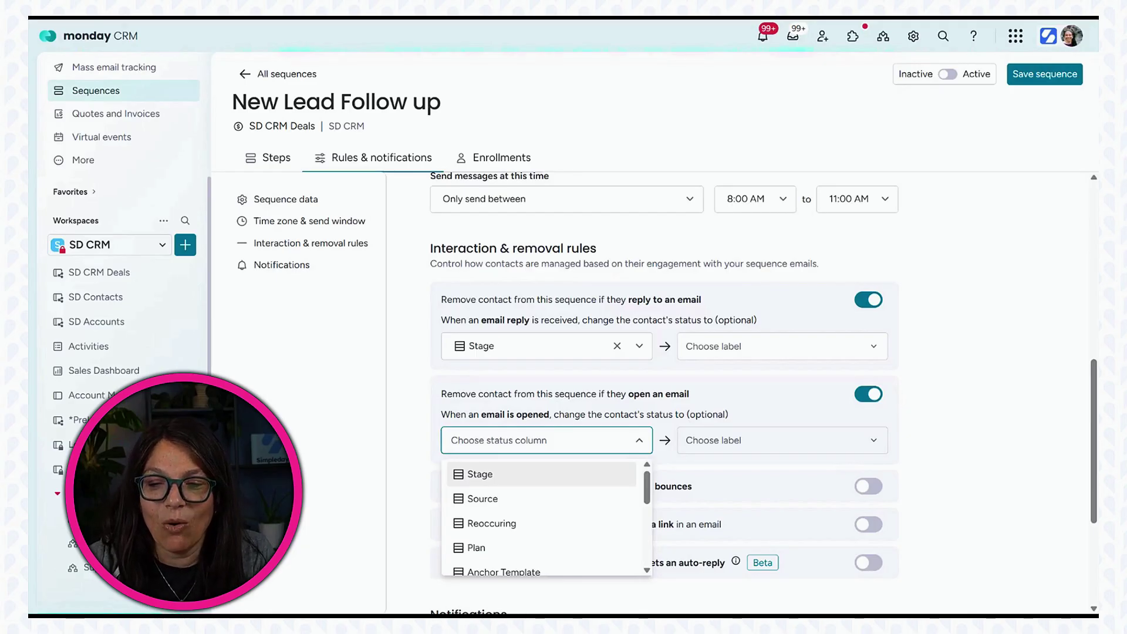
click(979, 390)
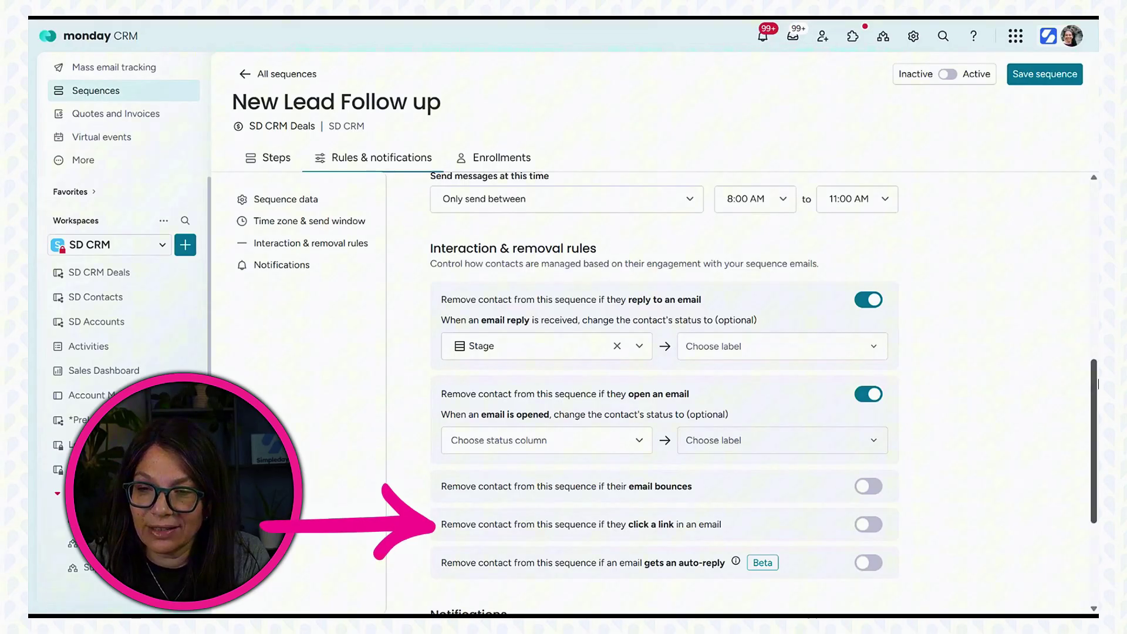
drag(1095, 389, 1096, 468)
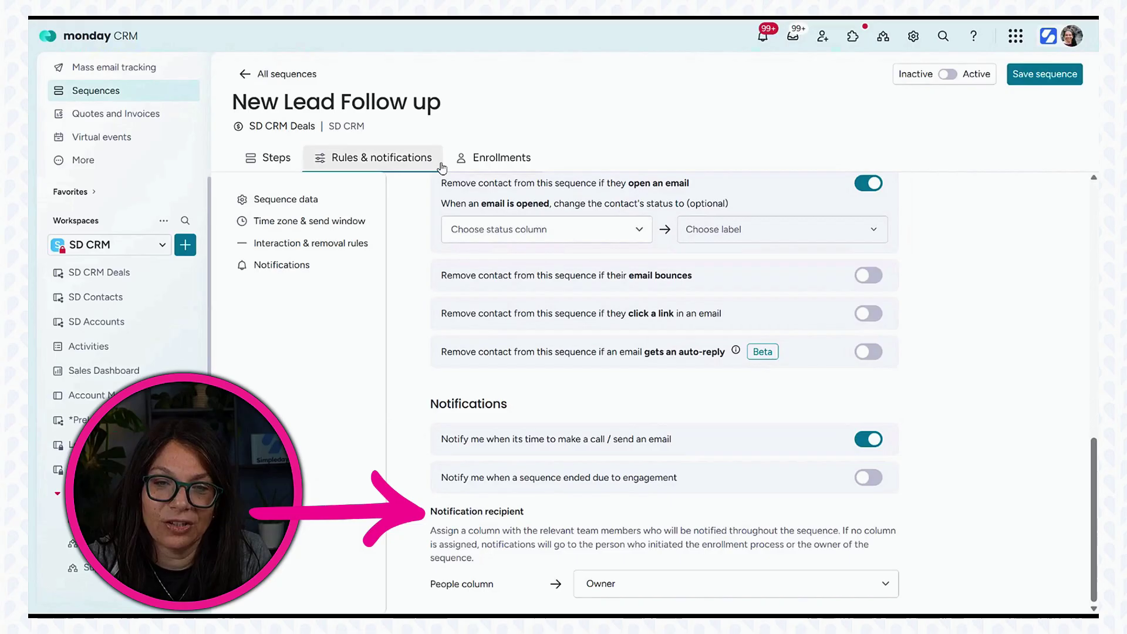
click(479, 159)
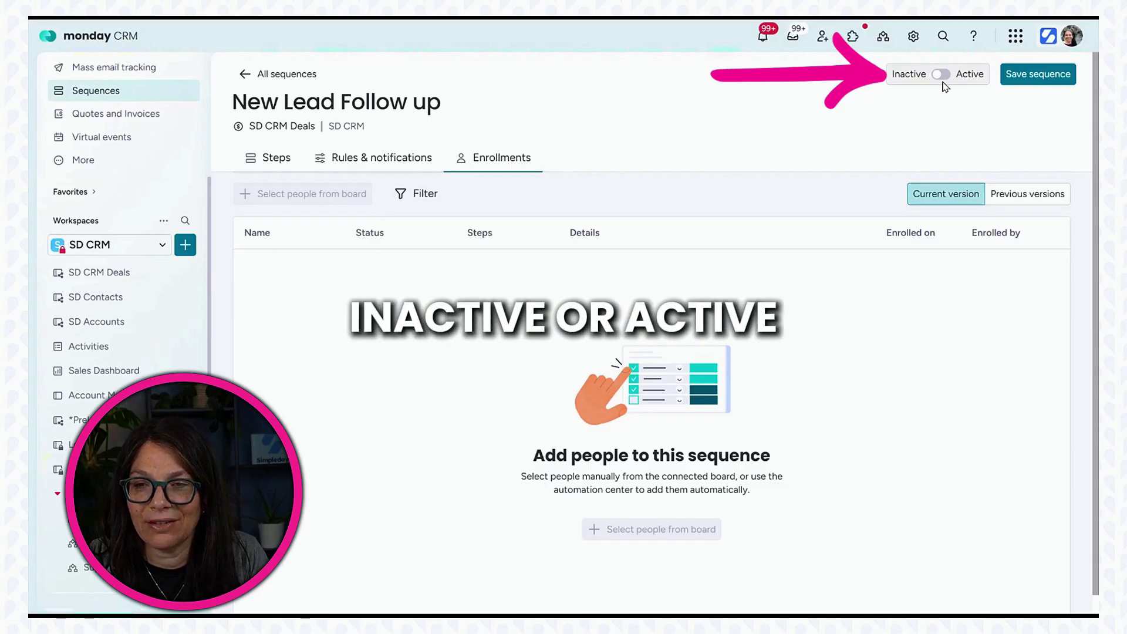
From Previous versions, go to the deal item of the first past run
click(1016, 204)
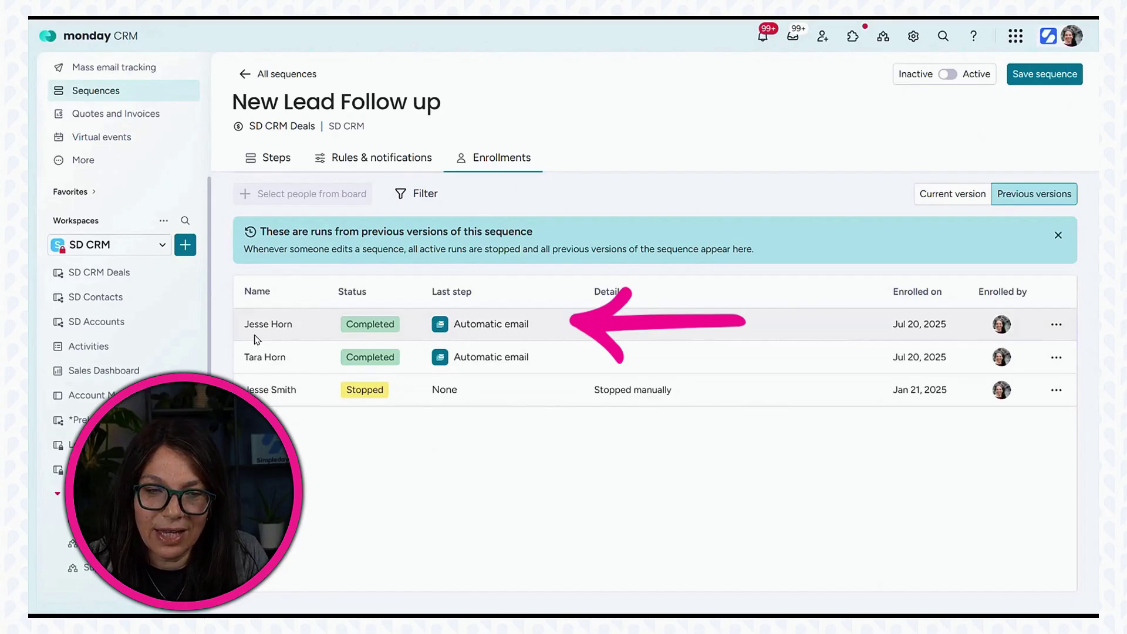
click(1057, 324)
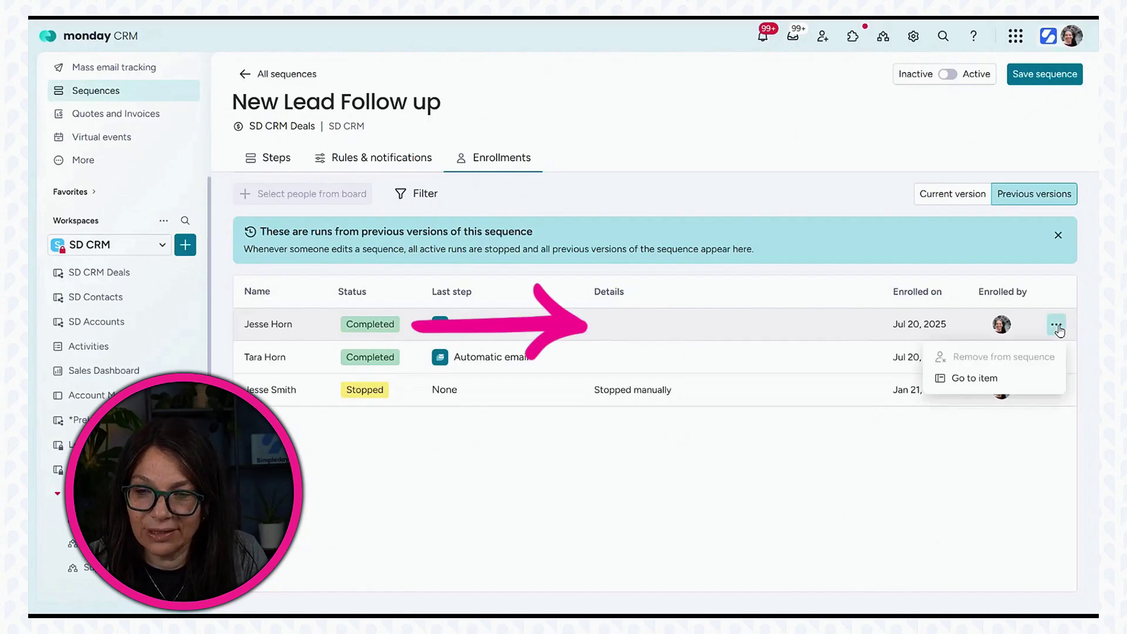
click(986, 378)
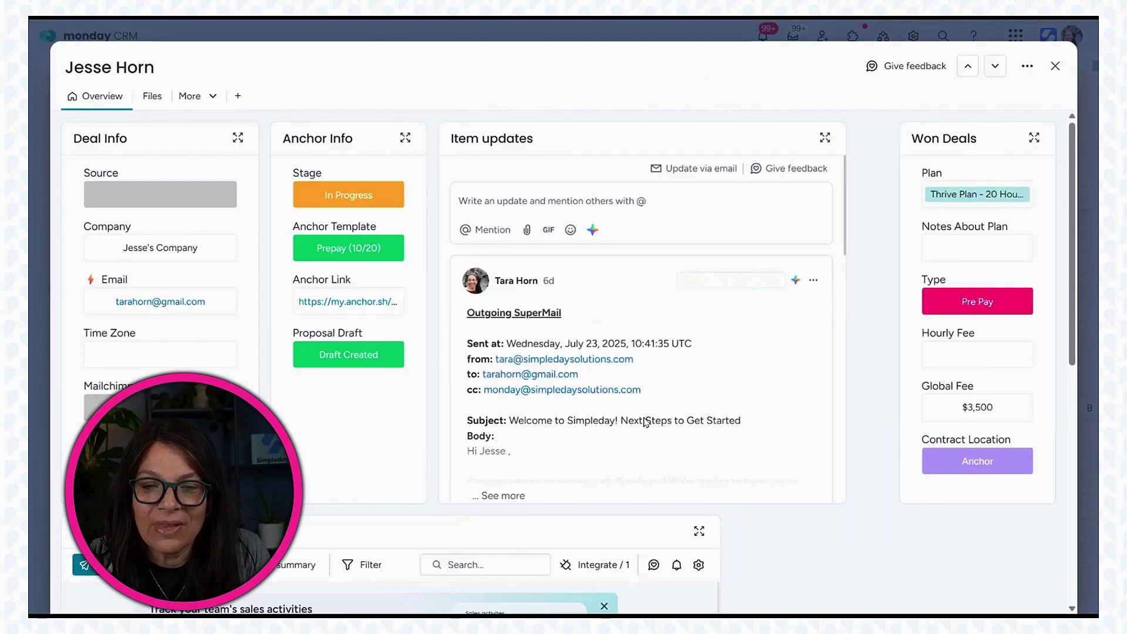
Scroll through the deal's New Lead Follow up email timeline, then close the item panel
scroll(630, 261, down, 10)
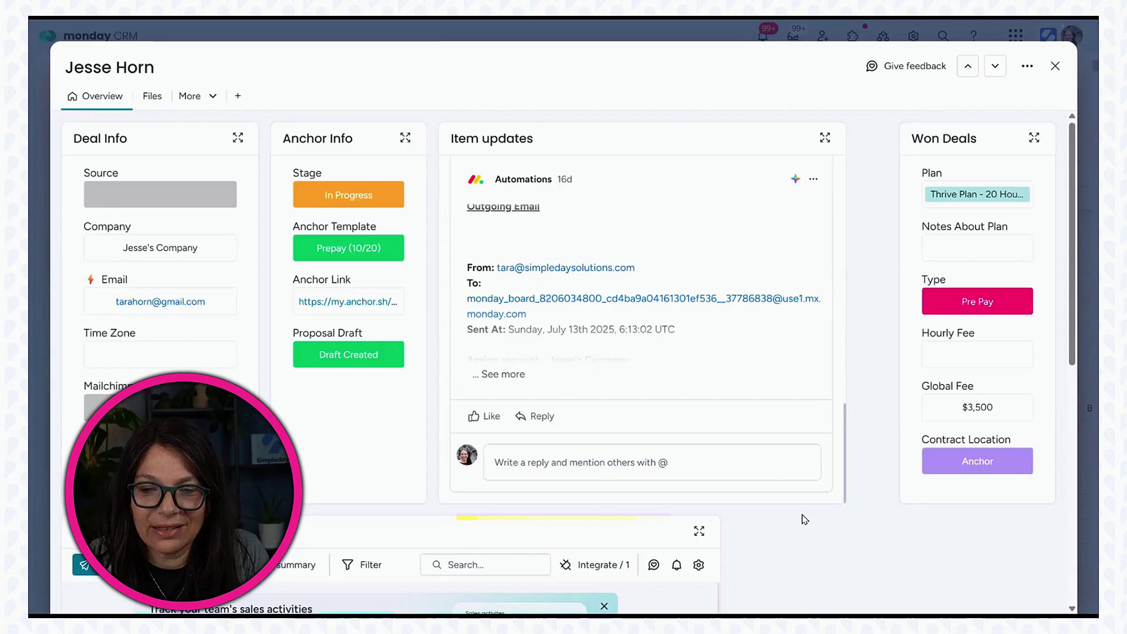
scroll(739, 416, up, 10)
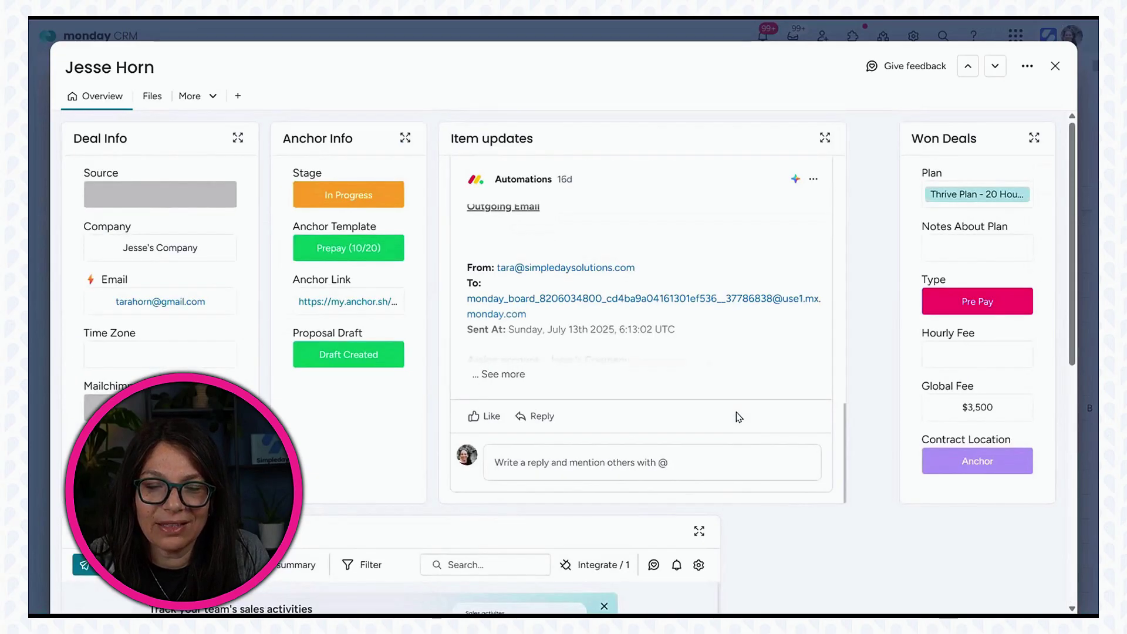
scroll(735, 415, down, 10)
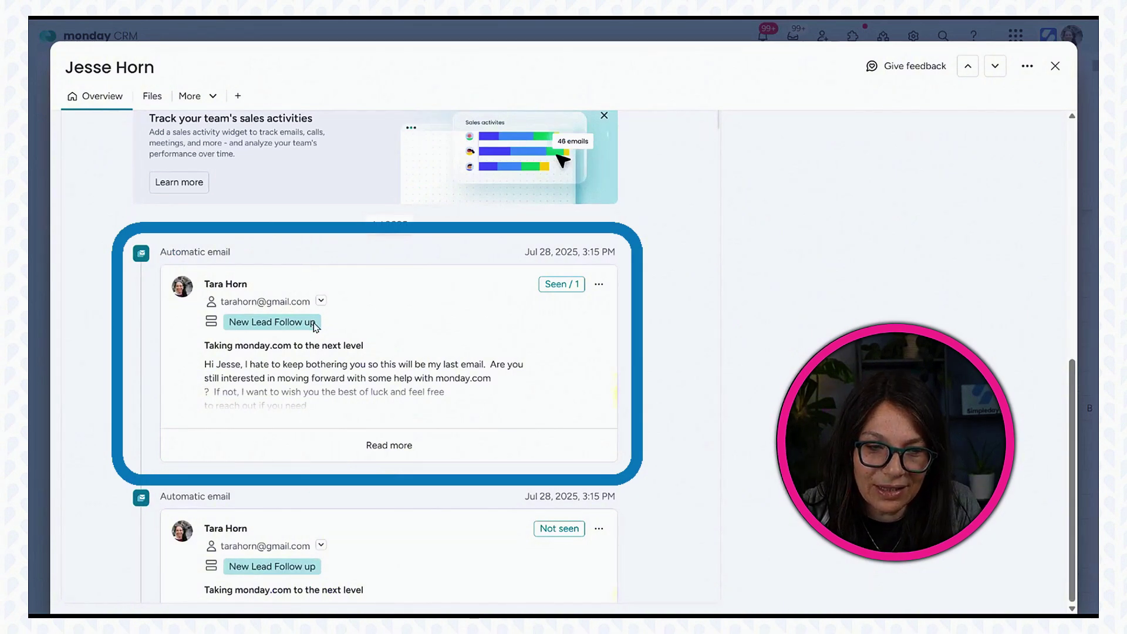
scroll(295, 322, down, 5)
scroll(284, 400, down, 4)
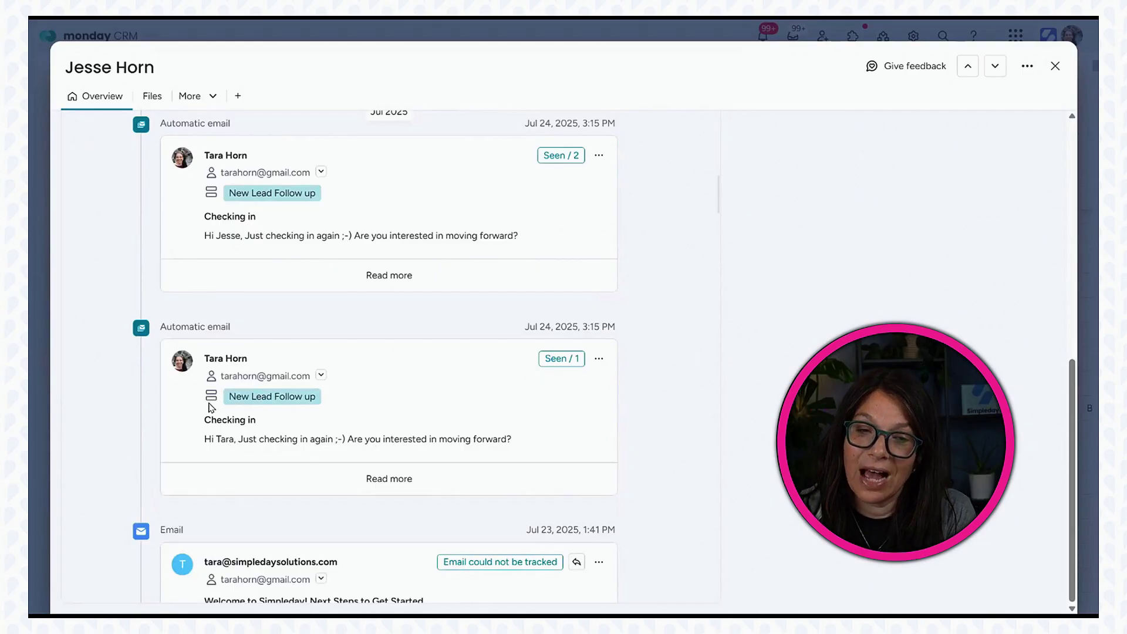
scroll(210, 406, up, 10)
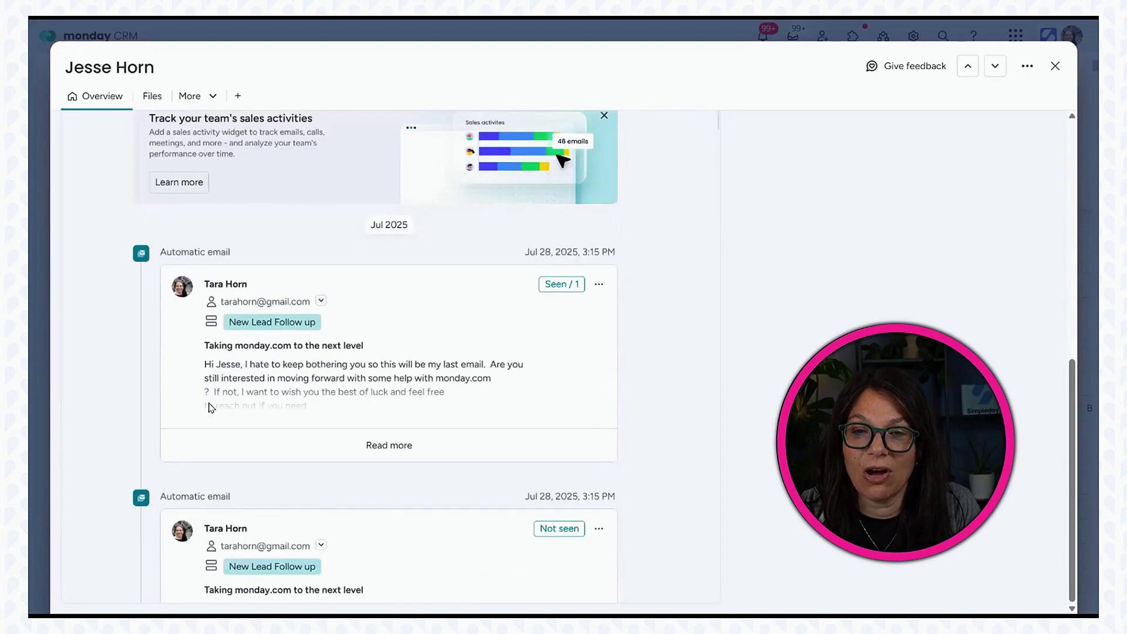
click(1056, 68)
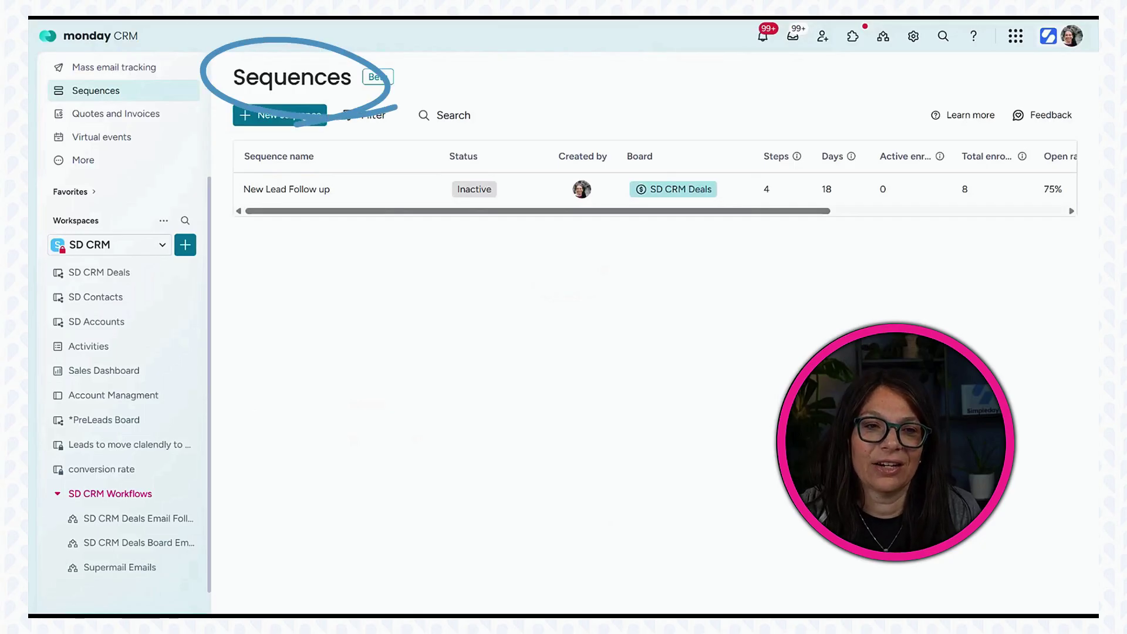
Create a sequence named 'Test' that uses the SD CRM Deals board for contacts
click(289, 119)
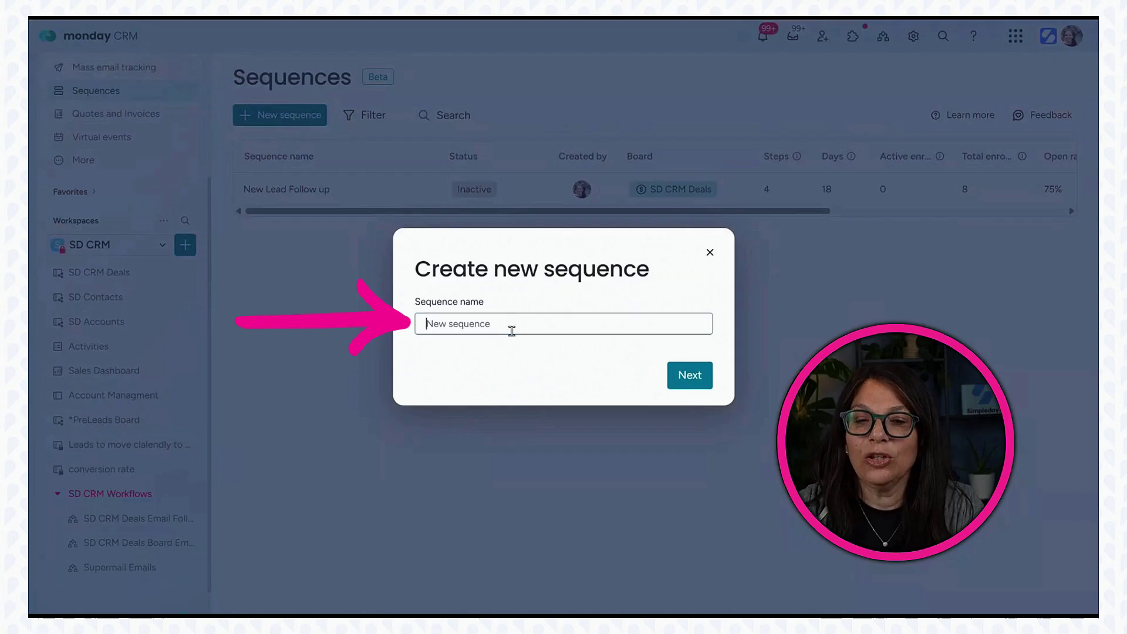
text(Test)
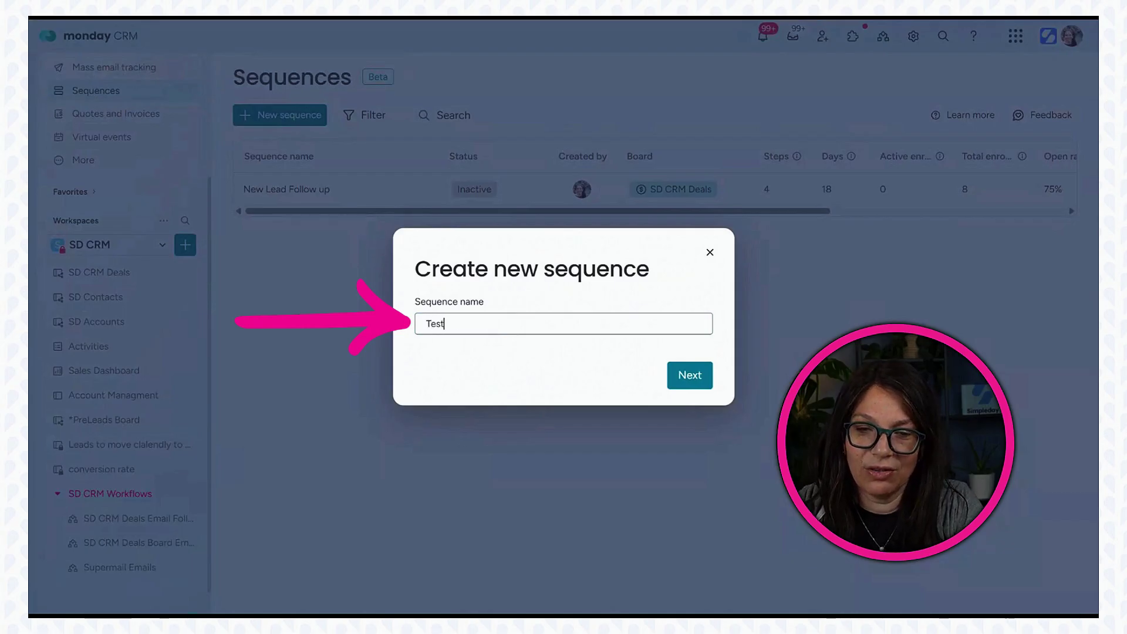
click(681, 377)
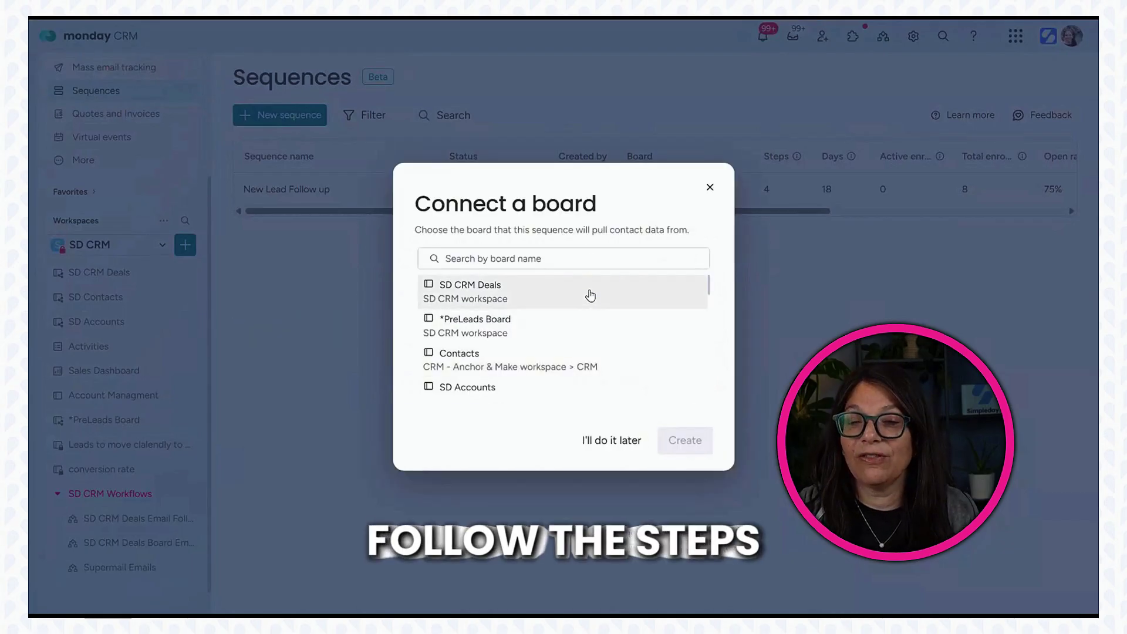
click(552, 291)
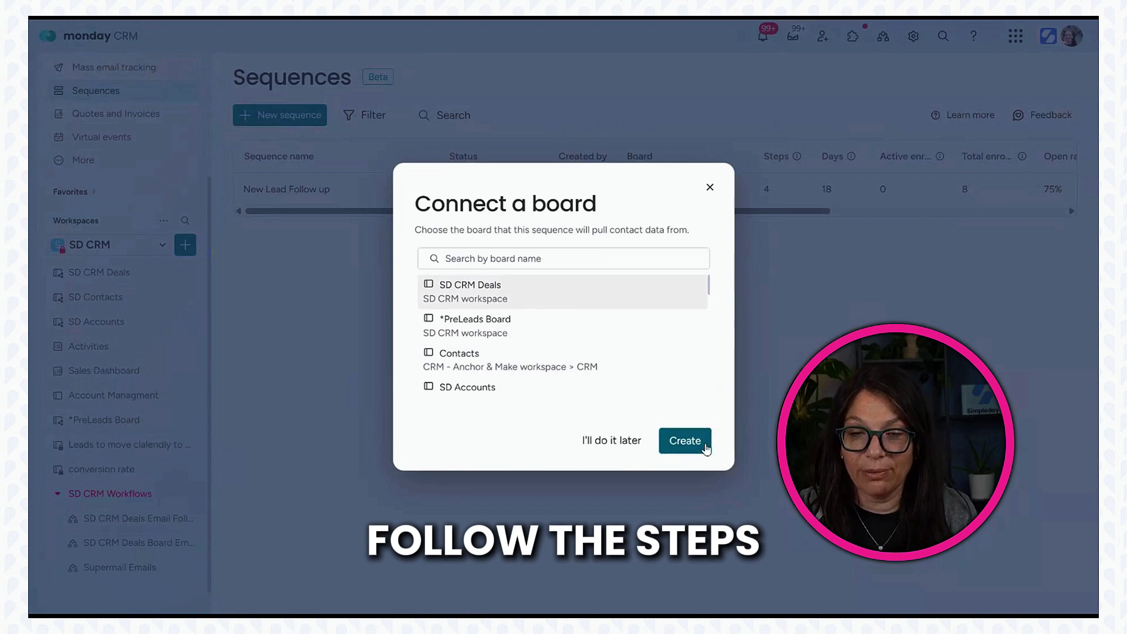
click(705, 445)
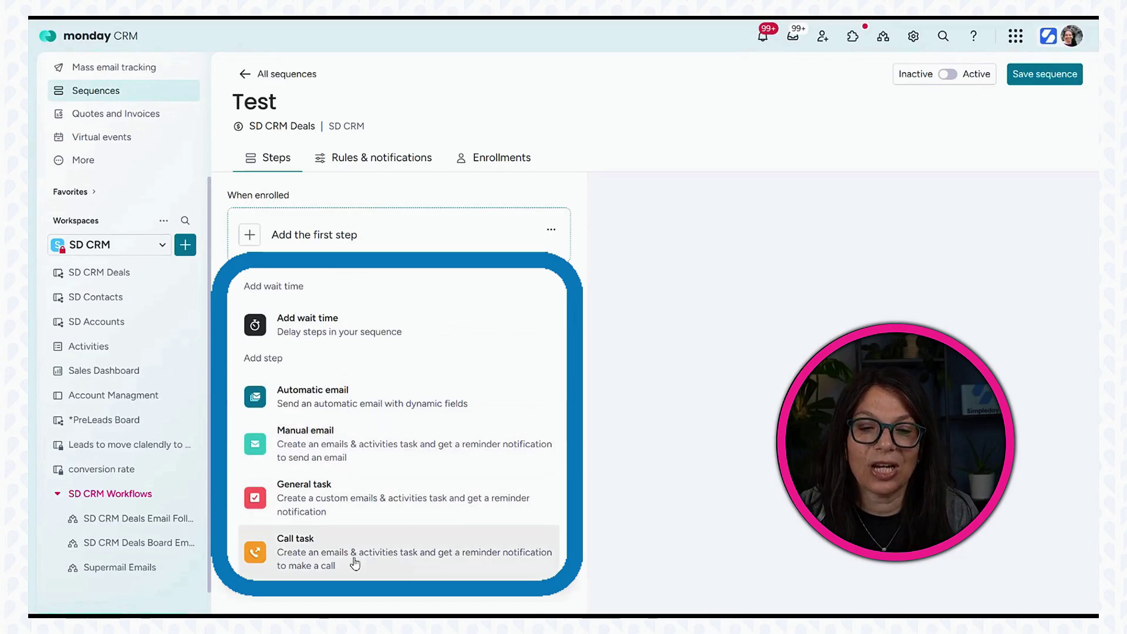
Add Automatic email, Manual email and General task as the Test sequence's three steps
click(323, 400)
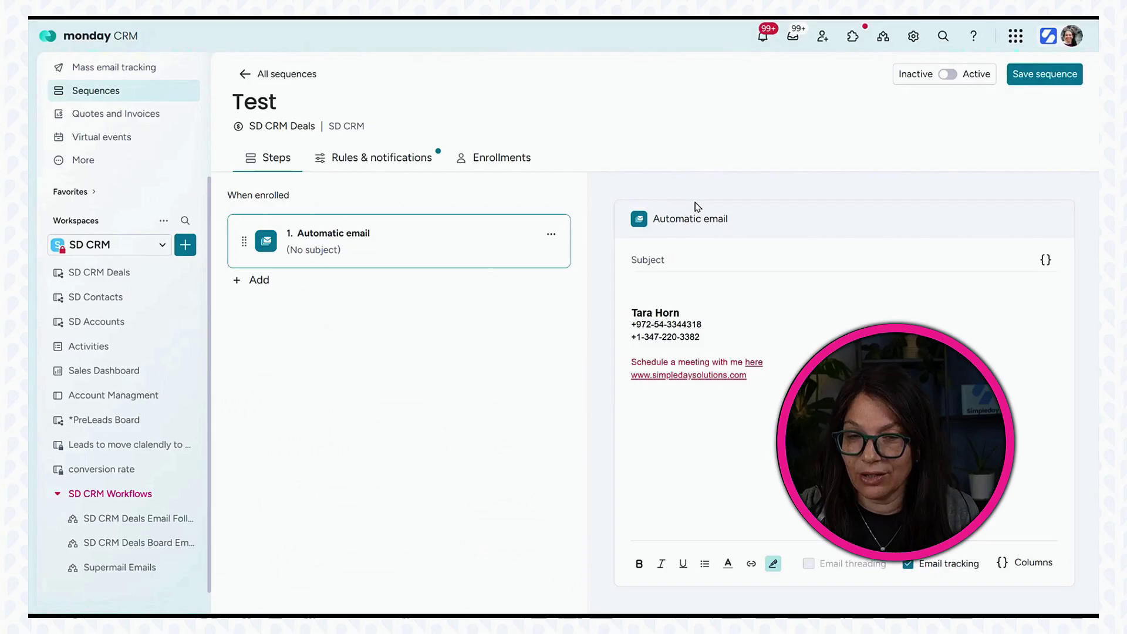
click(242, 284)
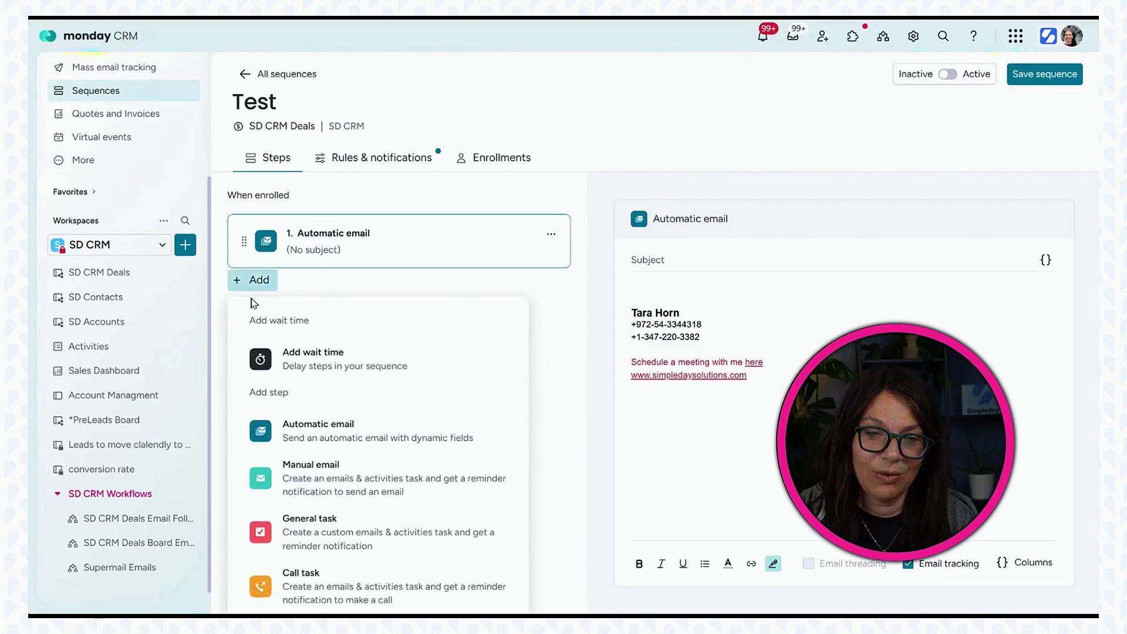
click(340, 471)
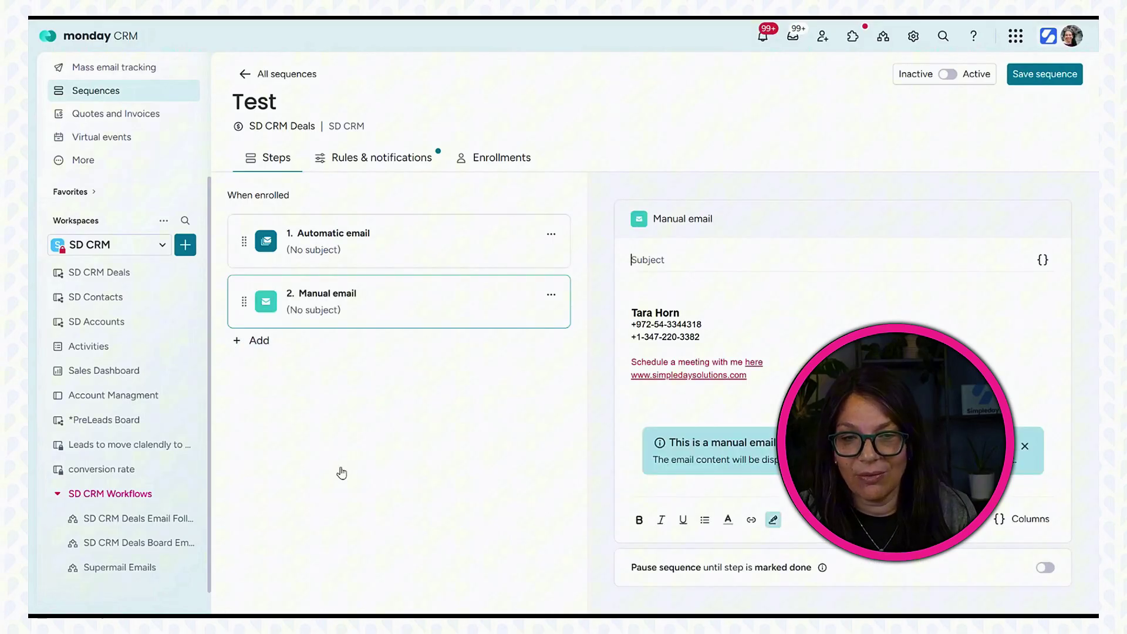
click(257, 342)
click(309, 586)
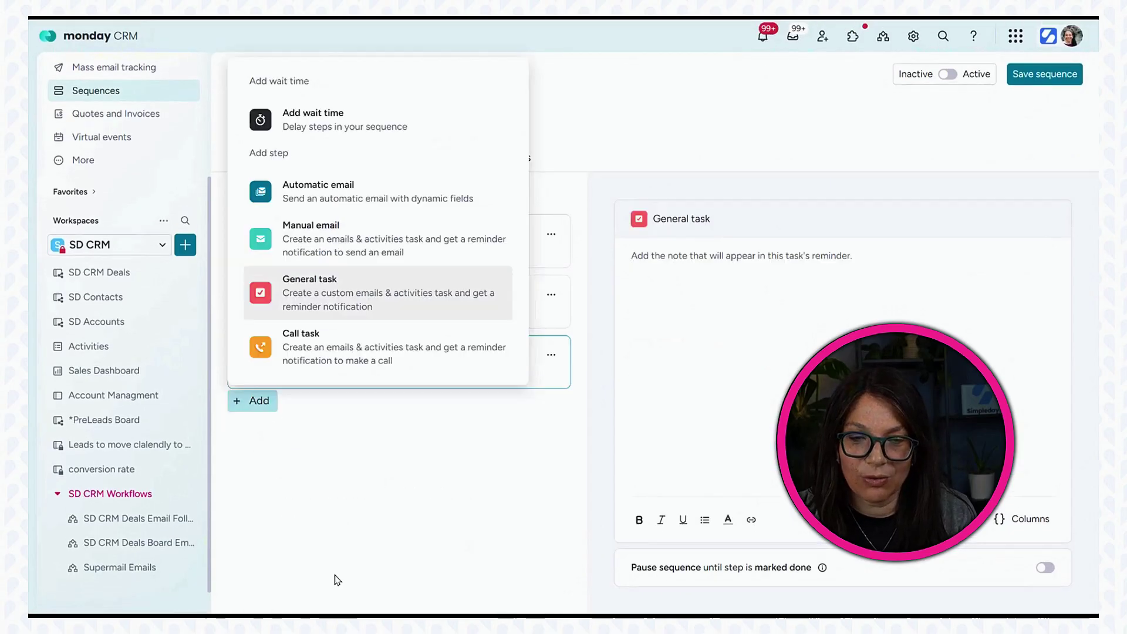